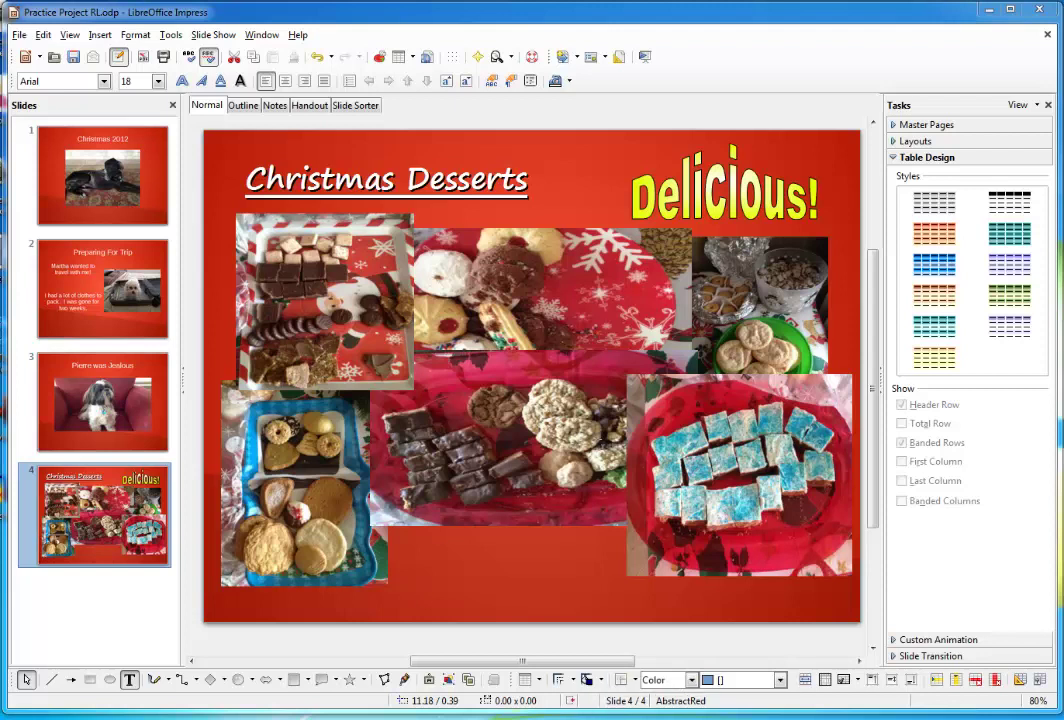
# Add a slide with a title-and-content layout after slide 4 and title it "My Christmas Presents".
pyautogui.click(576, 57)
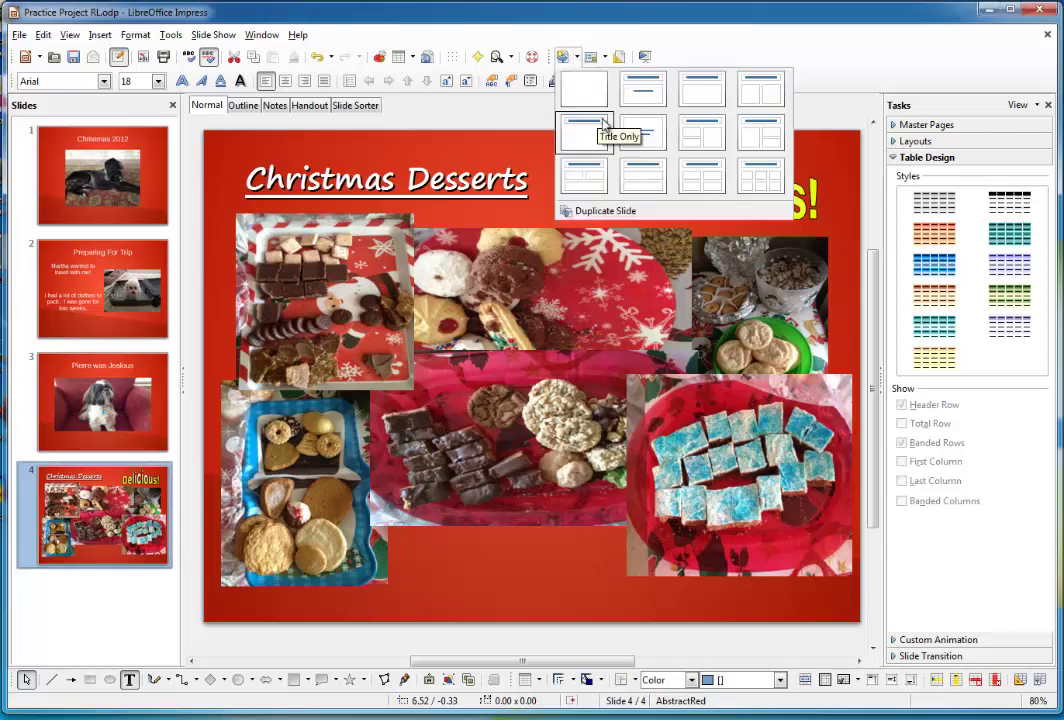
pyautogui.click(711, 97)
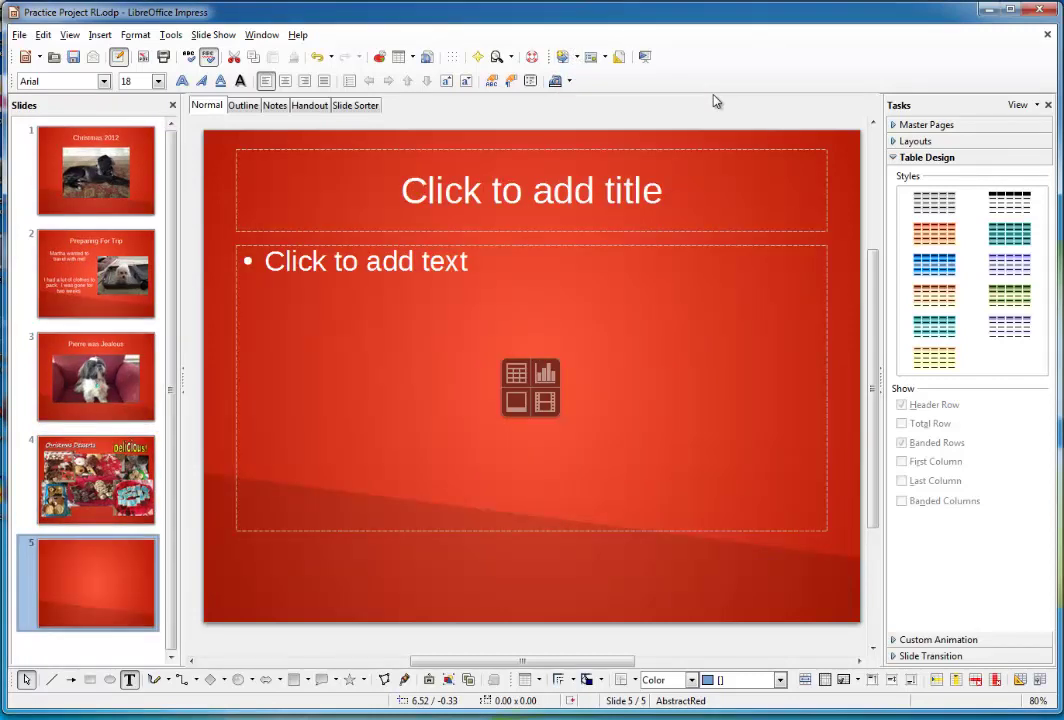
pyautogui.click(600, 183)
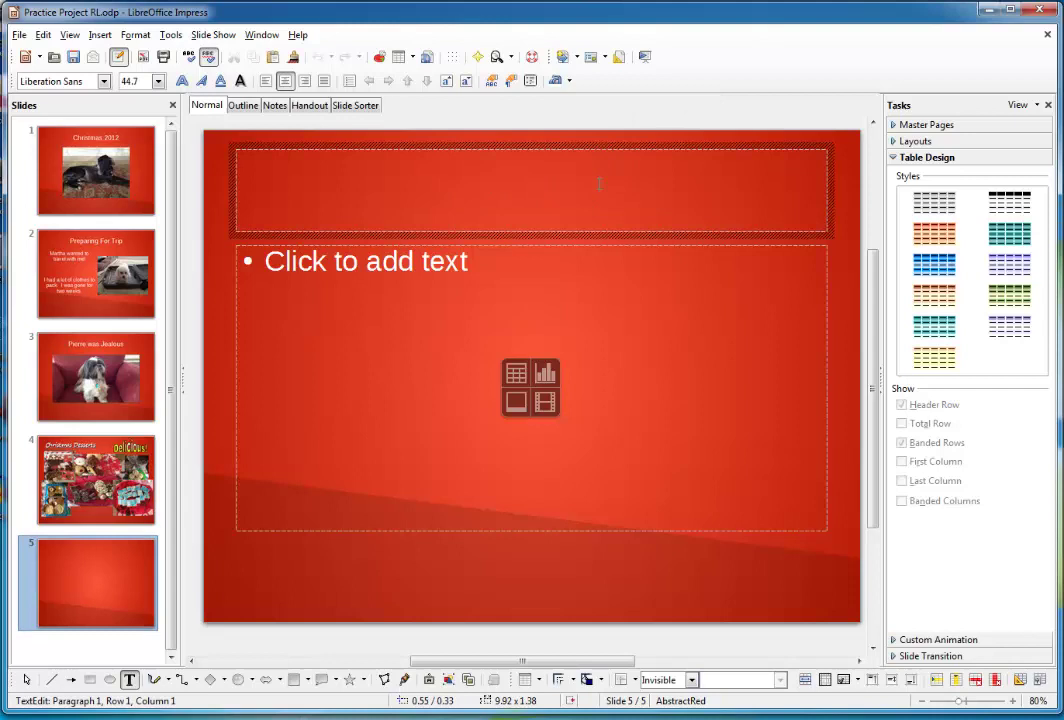
pyautogui.write('My Chris')
pyautogui.press('BackSpace')
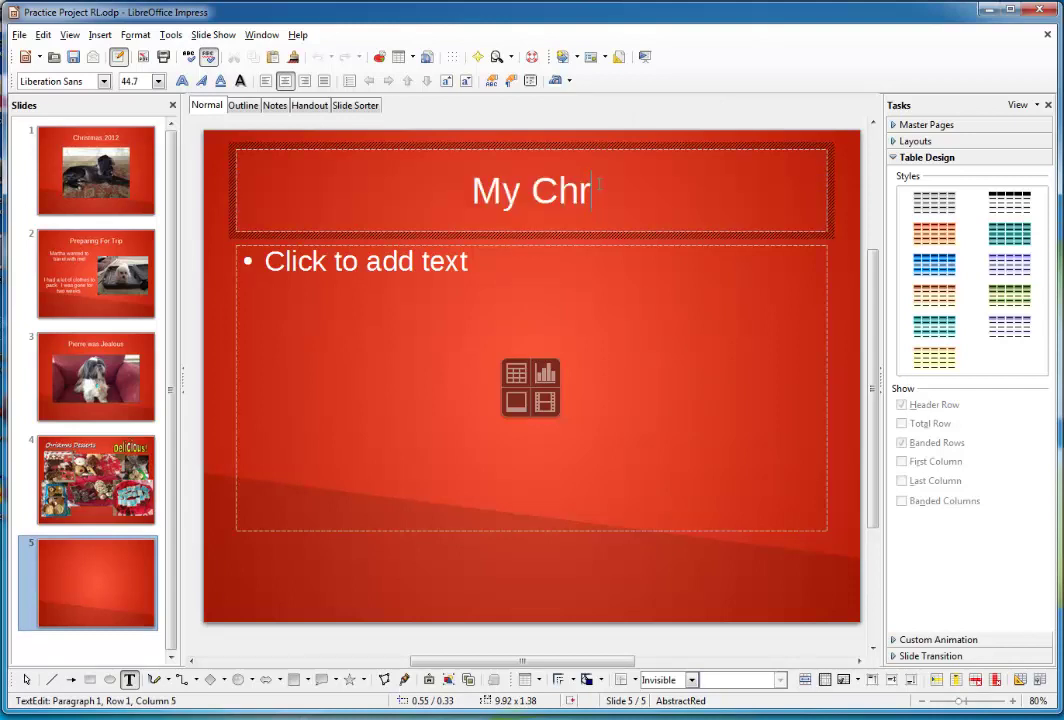
pyautogui.write('istmas Presents')
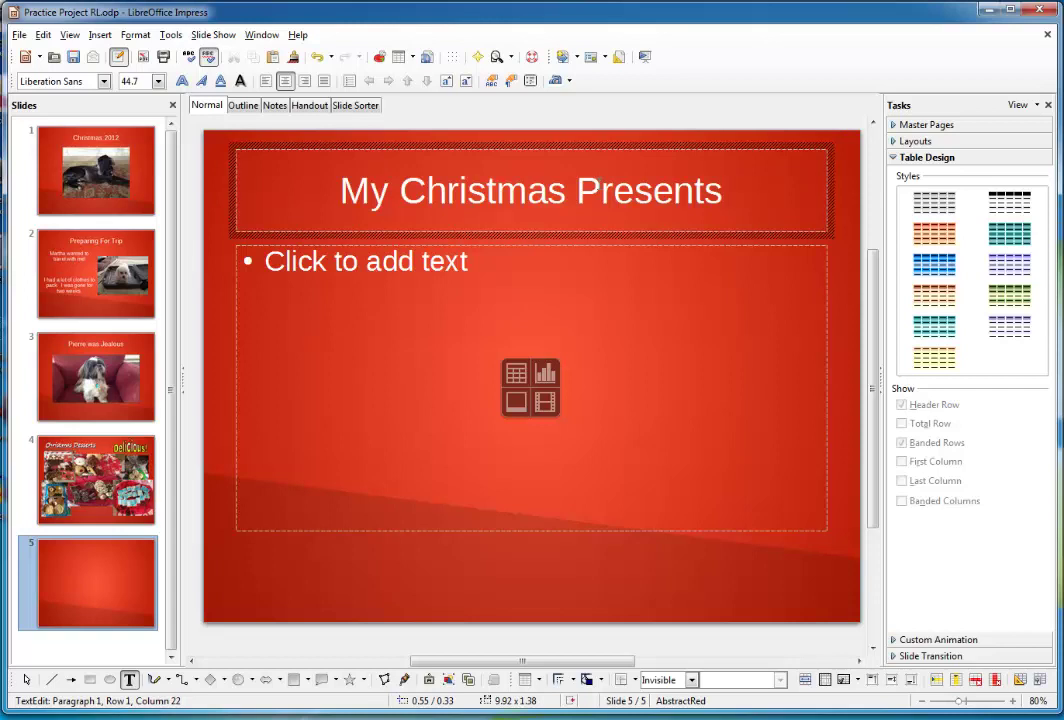
# Insert a table with 2 columns and 5 rows in the new slide's content area.
pyautogui.click(516, 374)
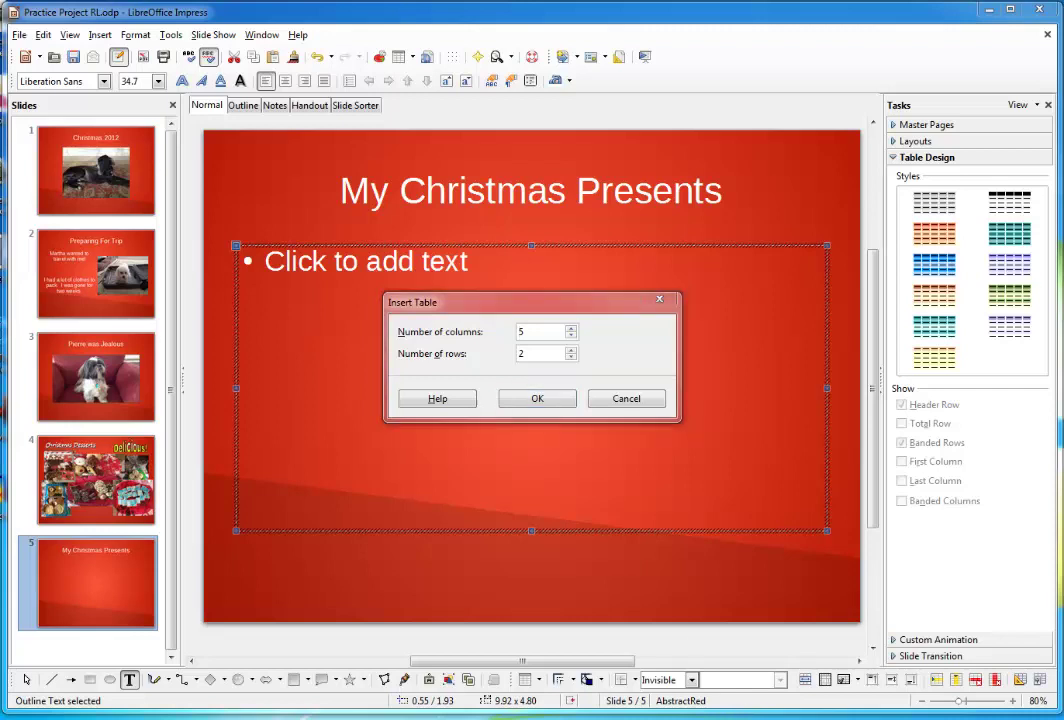
pyautogui.click(547, 402)
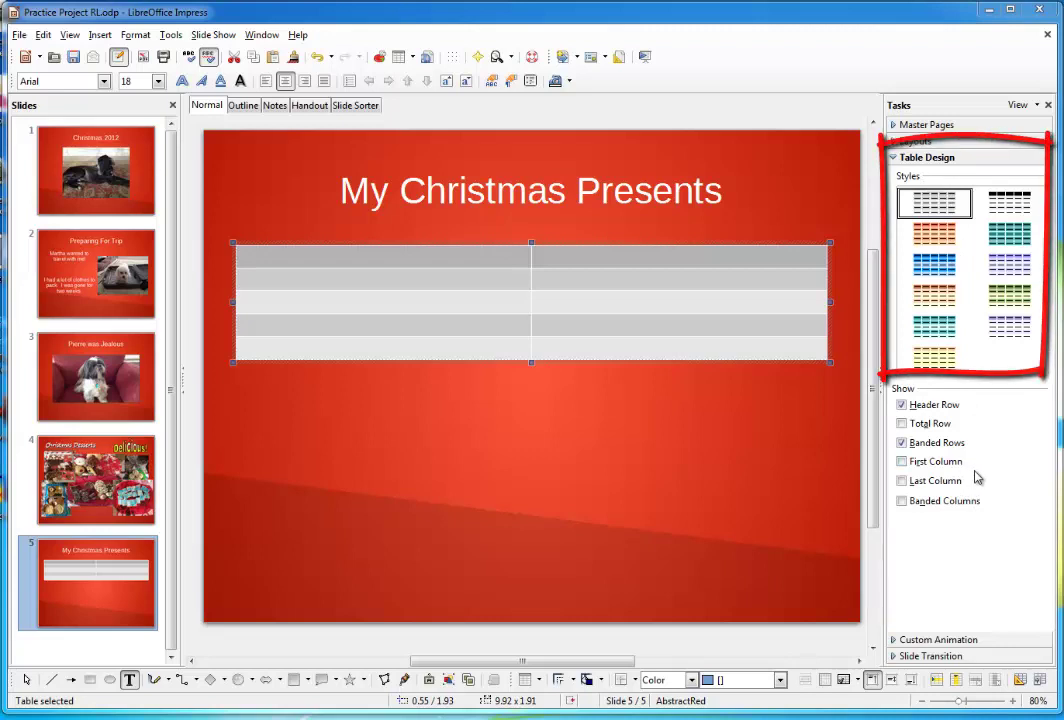
# Try several table styles, settle on the orange one with pale yellow bands, and toggle the header row off and on again.
pyautogui.click(1009, 235)
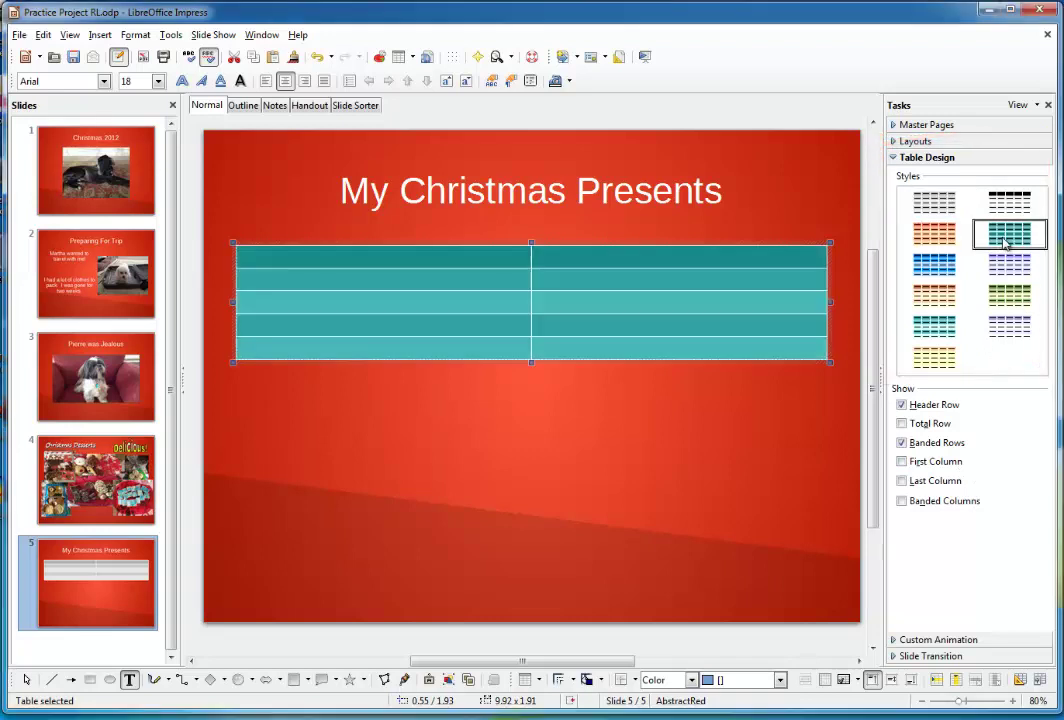
pyautogui.click(1009, 266)
pyautogui.click(934, 295)
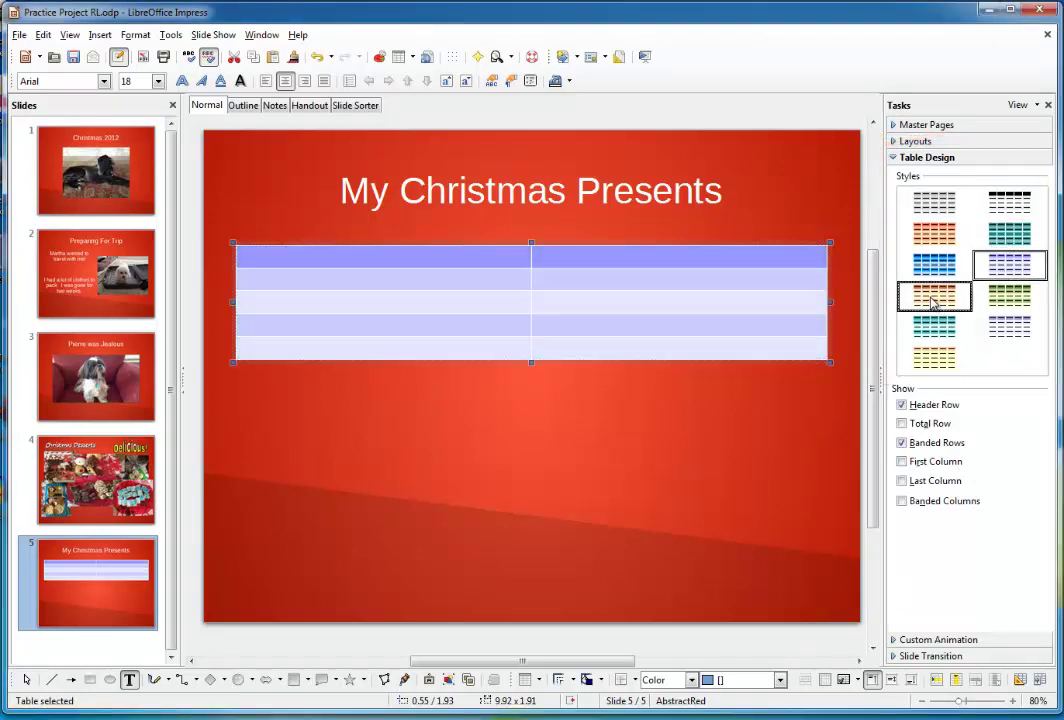
pyautogui.click(933, 327)
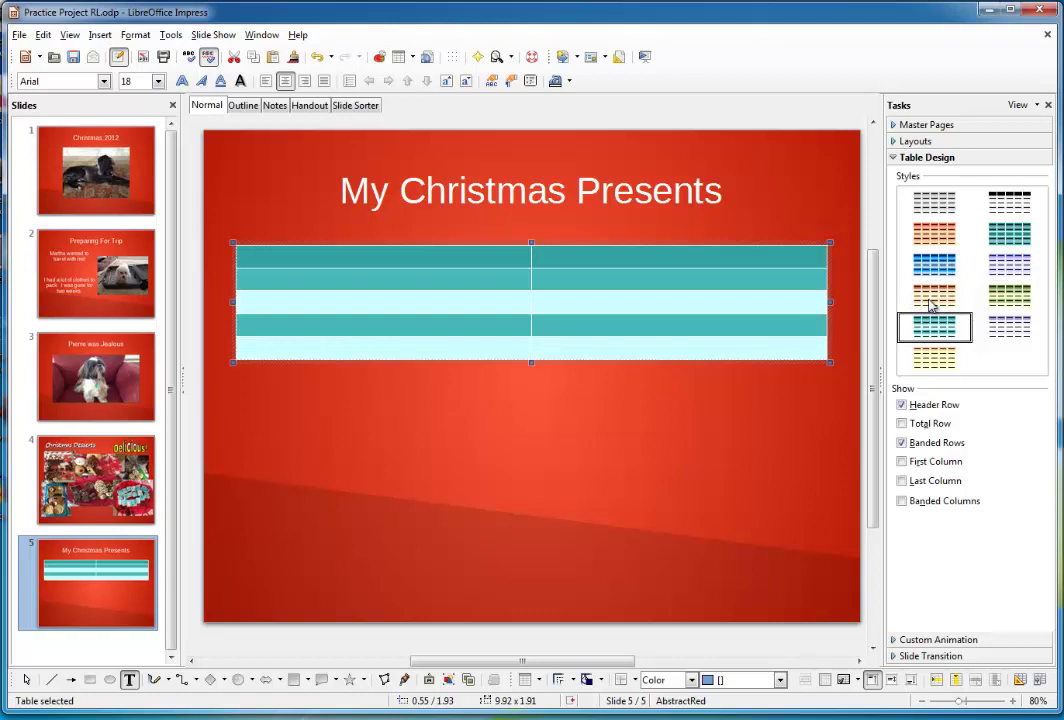
pyautogui.click(931, 300)
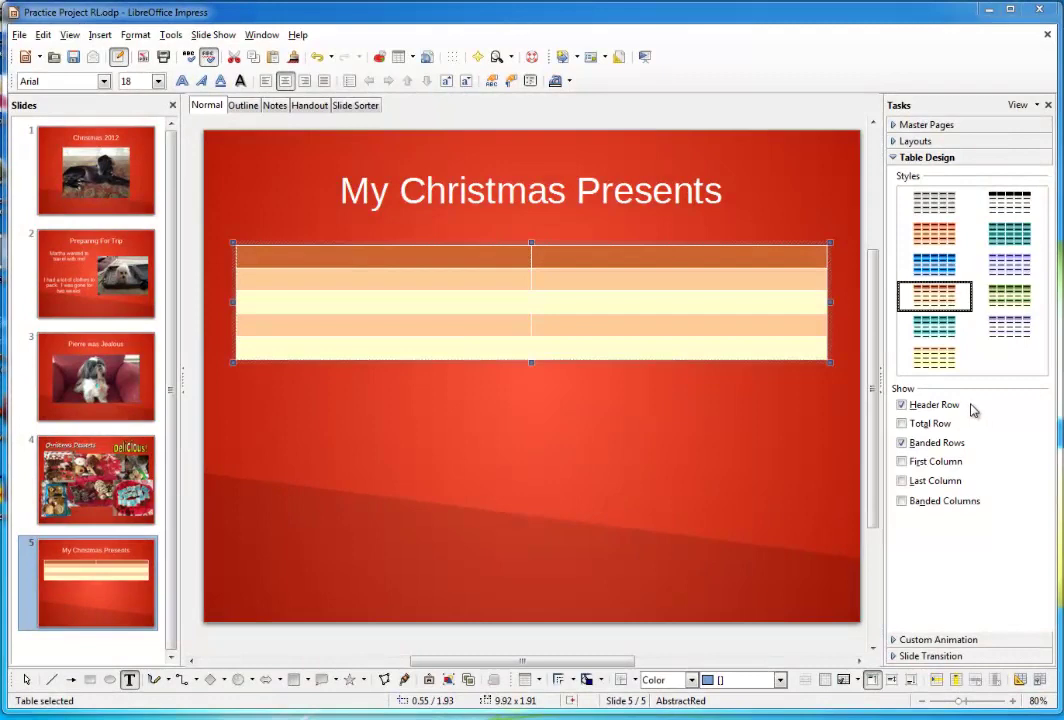
pyautogui.click(902, 405)
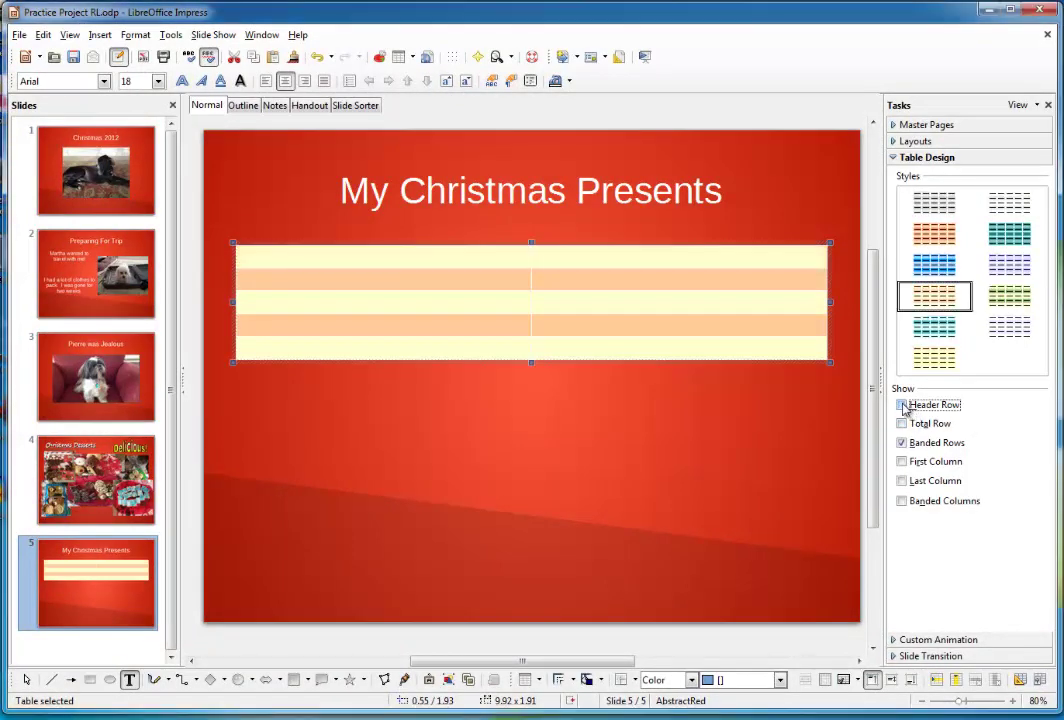
pyautogui.click(902, 405)
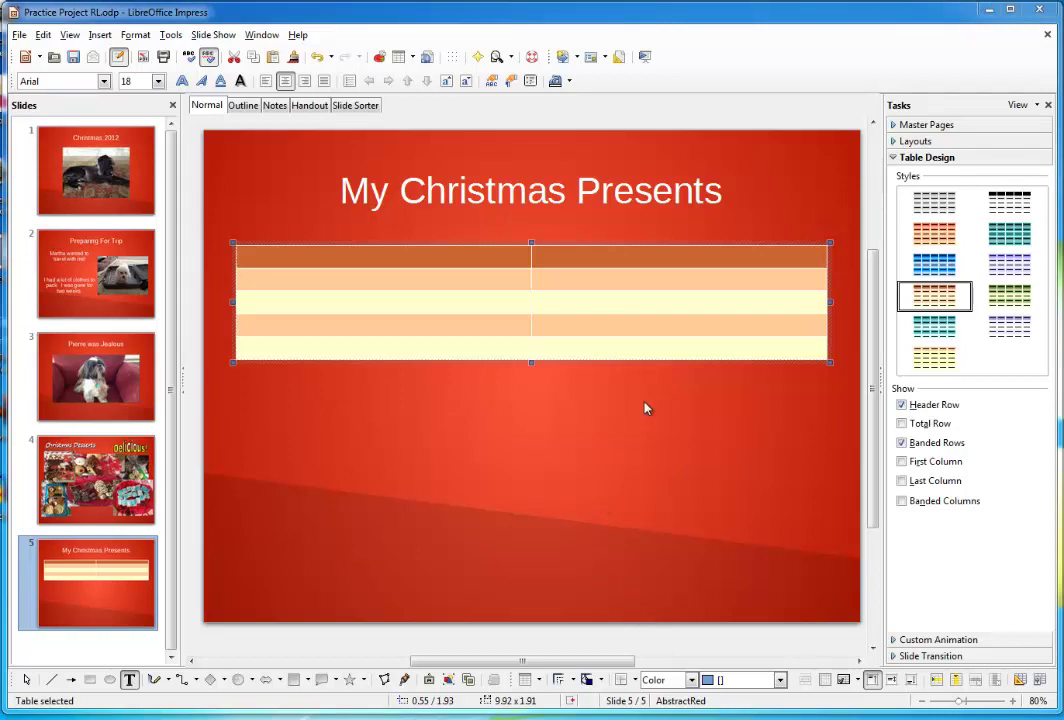
# Append a new row at the end of the table, continuing from its last cell.
pyautogui.click(641, 347)
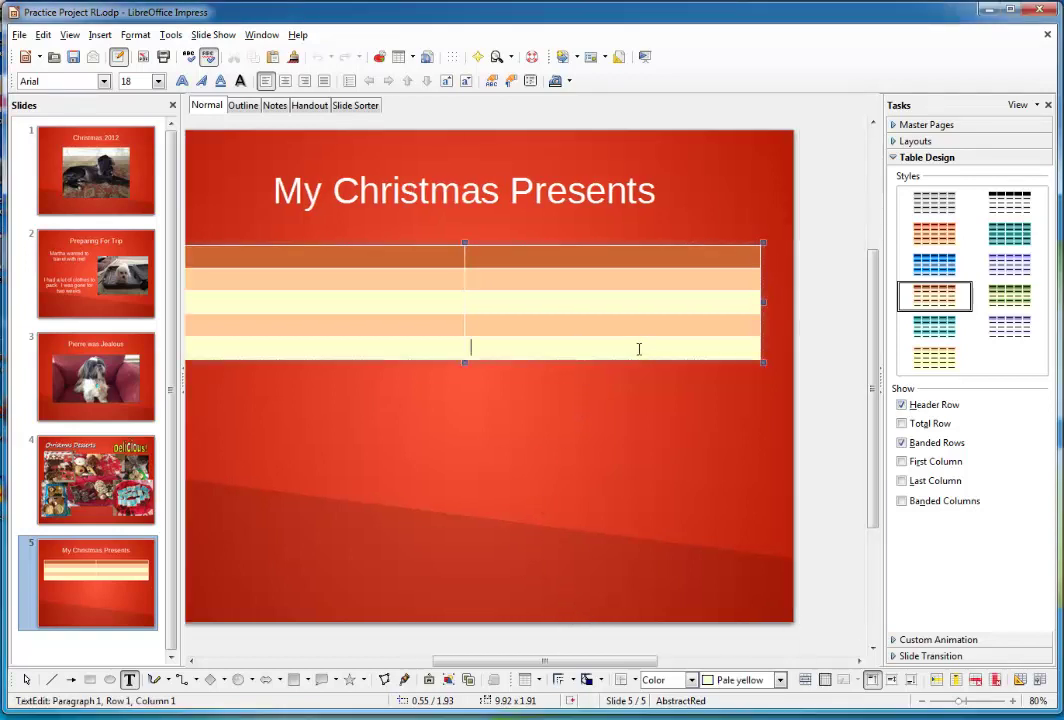
pyautogui.press('Tab')
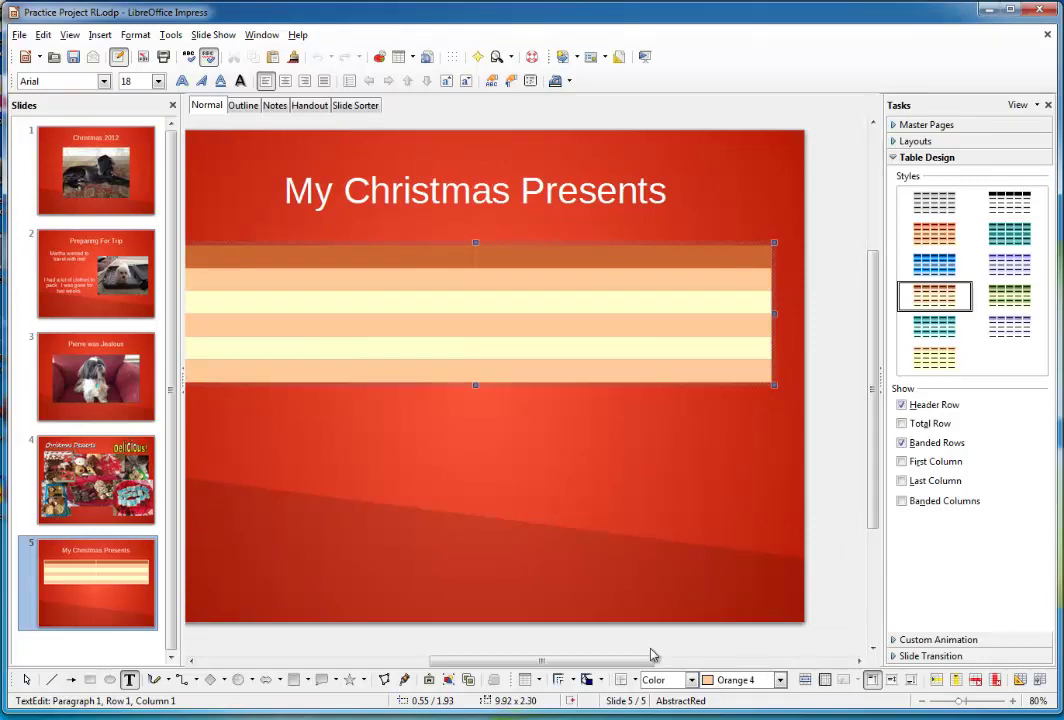
pyautogui.moveTo(550, 668)
pyautogui.mouseDown()
pyautogui.moveTo(537, 670)
pyautogui.moveTo(553, 668)
pyautogui.mouseUp()
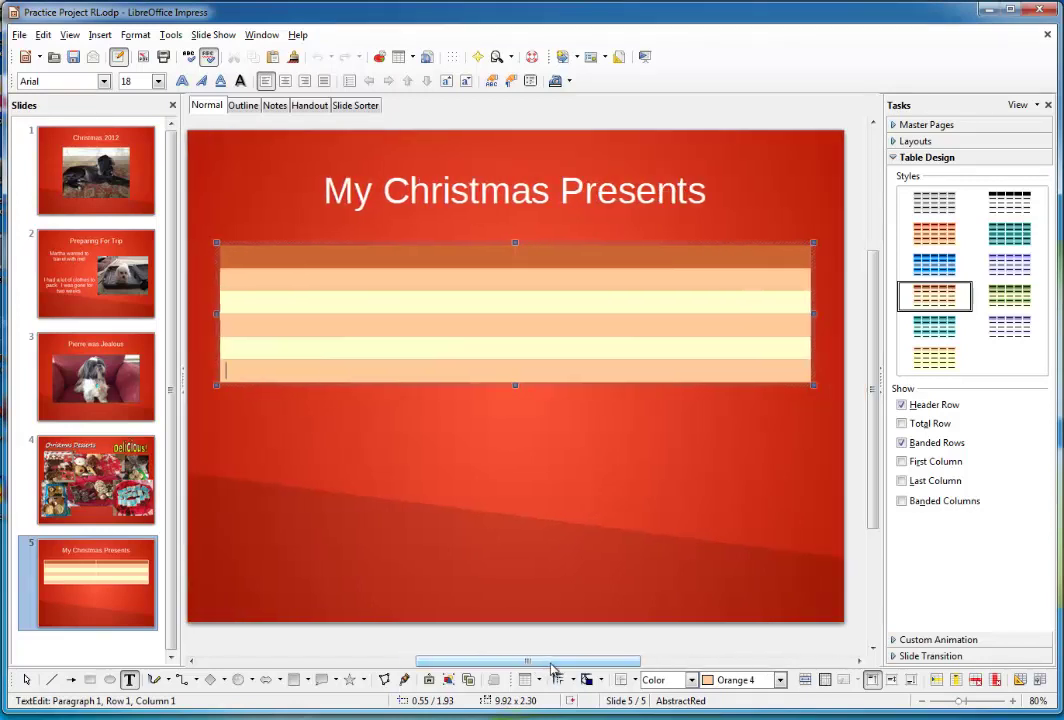
# Enter the header labels "Gifts I received" and "Value" in the table's first row and centre both.
pyautogui.click(347, 253)
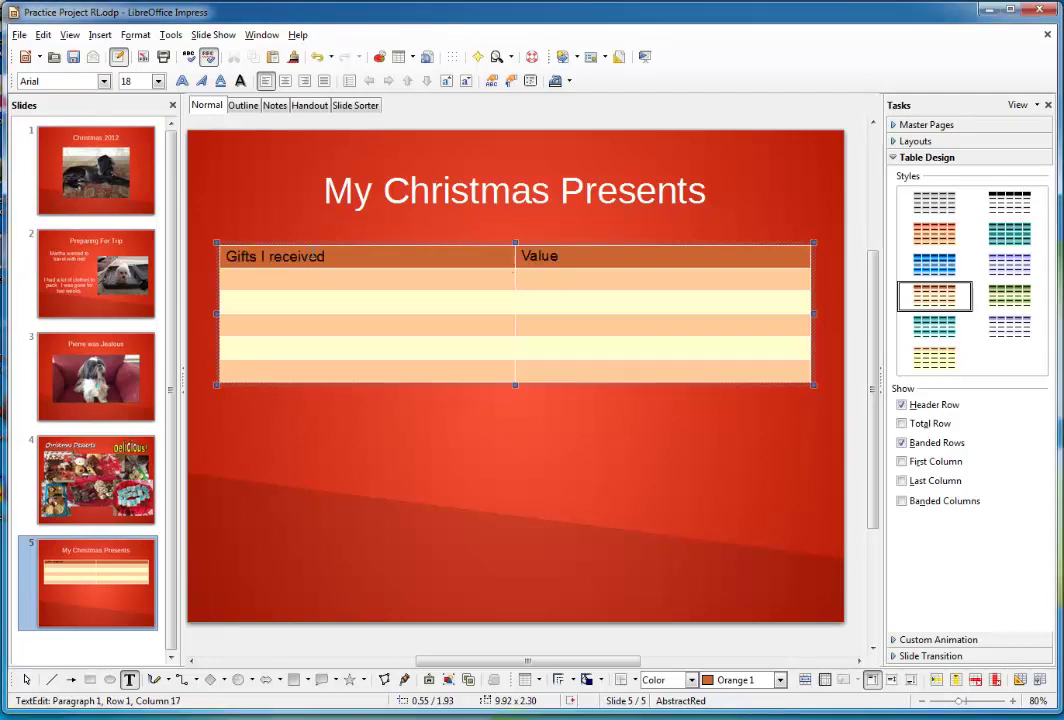
pyautogui.moveTo(326, 257); pyautogui.dragTo(221, 257)
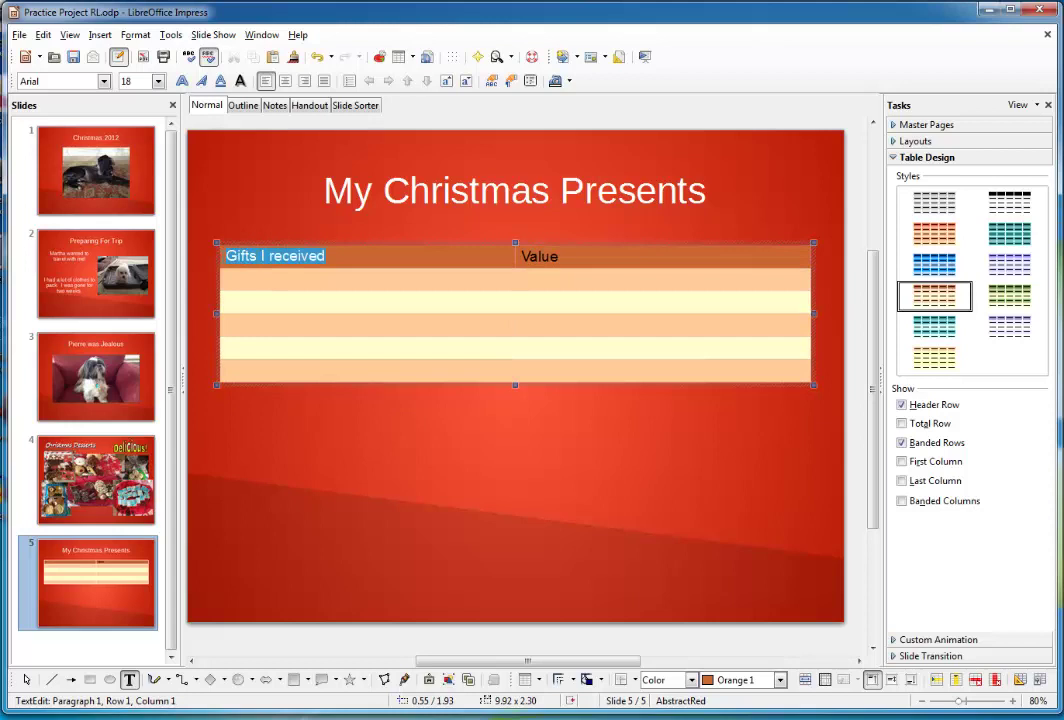
pyautogui.click(285, 81)
pyautogui.moveTo(343, 256); pyautogui.dragTo(513, 256)
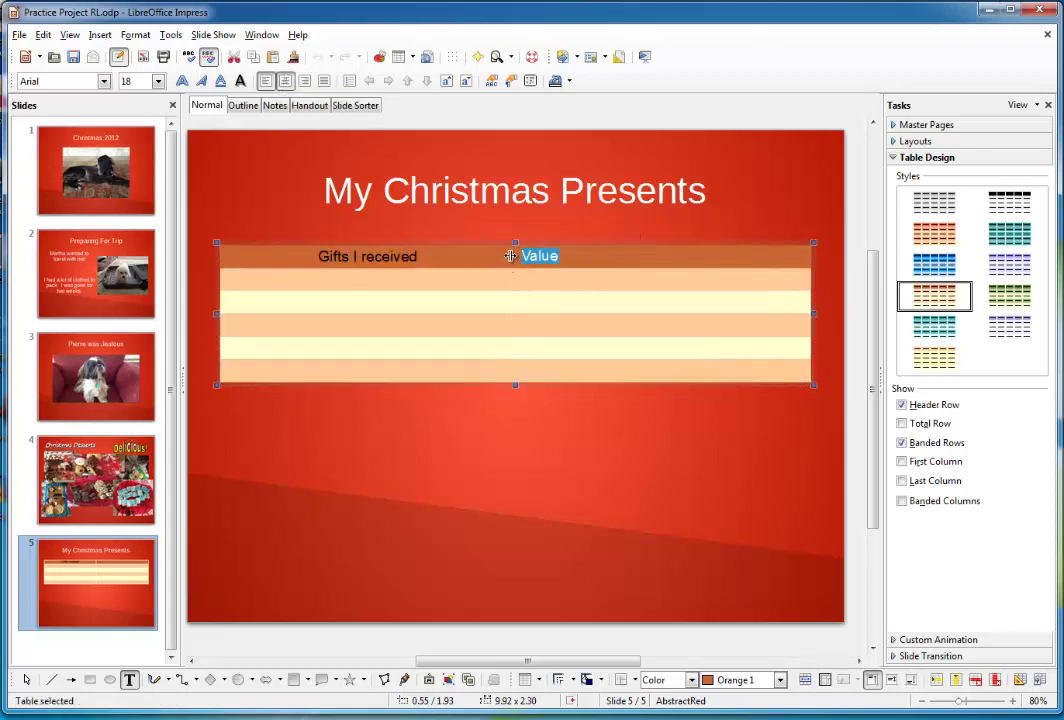
pyautogui.click(284, 82)
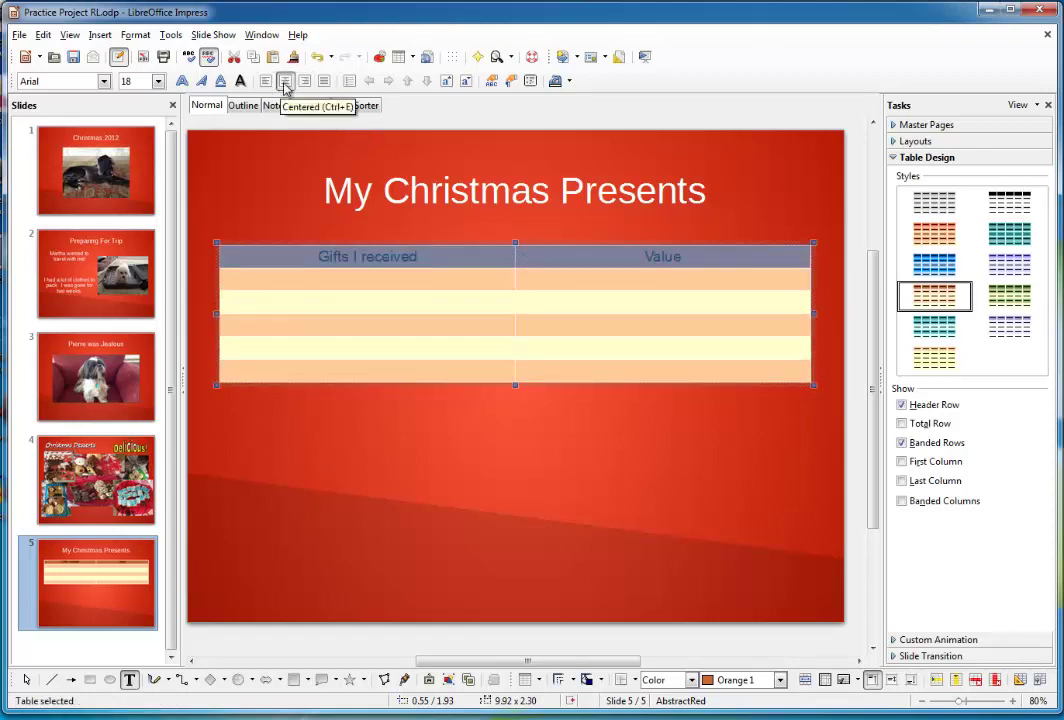
# Adjust the first column's width at the divider, and narrow the whole table to about 5.95 wide from its outer edge.
pyautogui.click(479, 289)
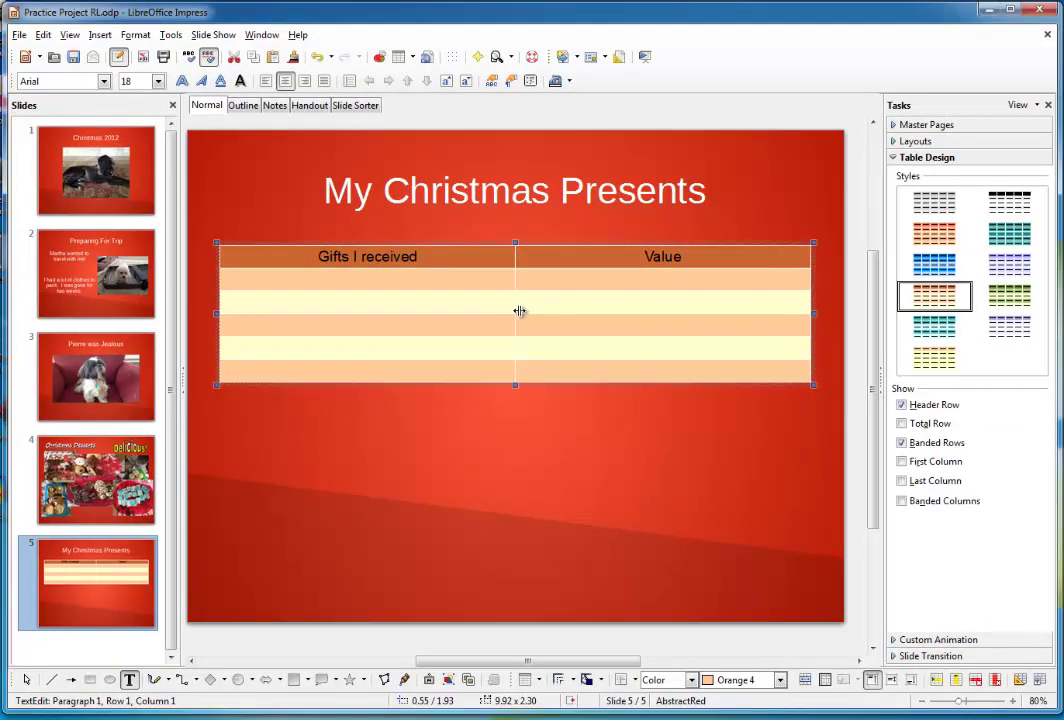
pyautogui.moveTo(518, 309); pyautogui.dragTo(660, 305)
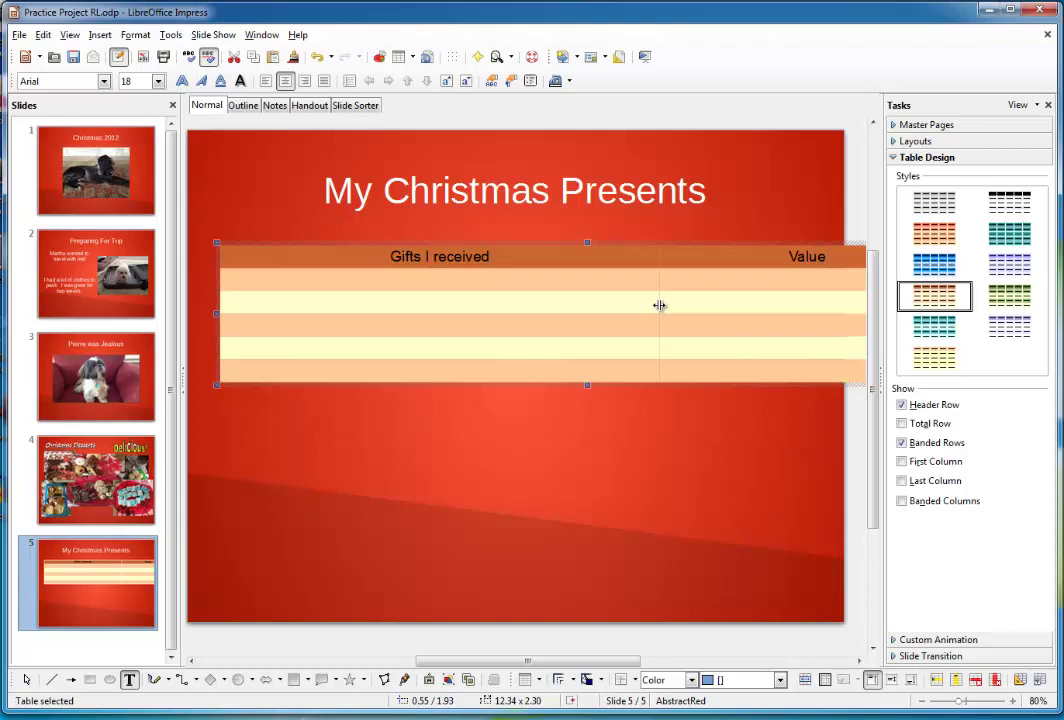
pyautogui.moveTo(659, 305); pyautogui.dragTo(503, 304)
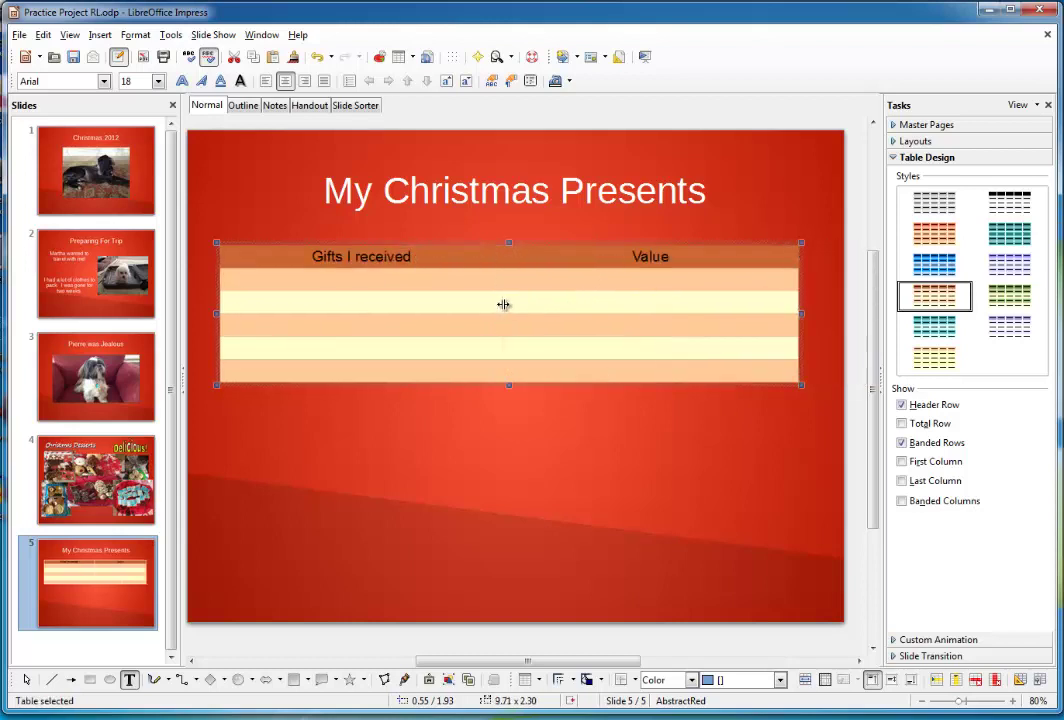
pyautogui.click(801, 313)
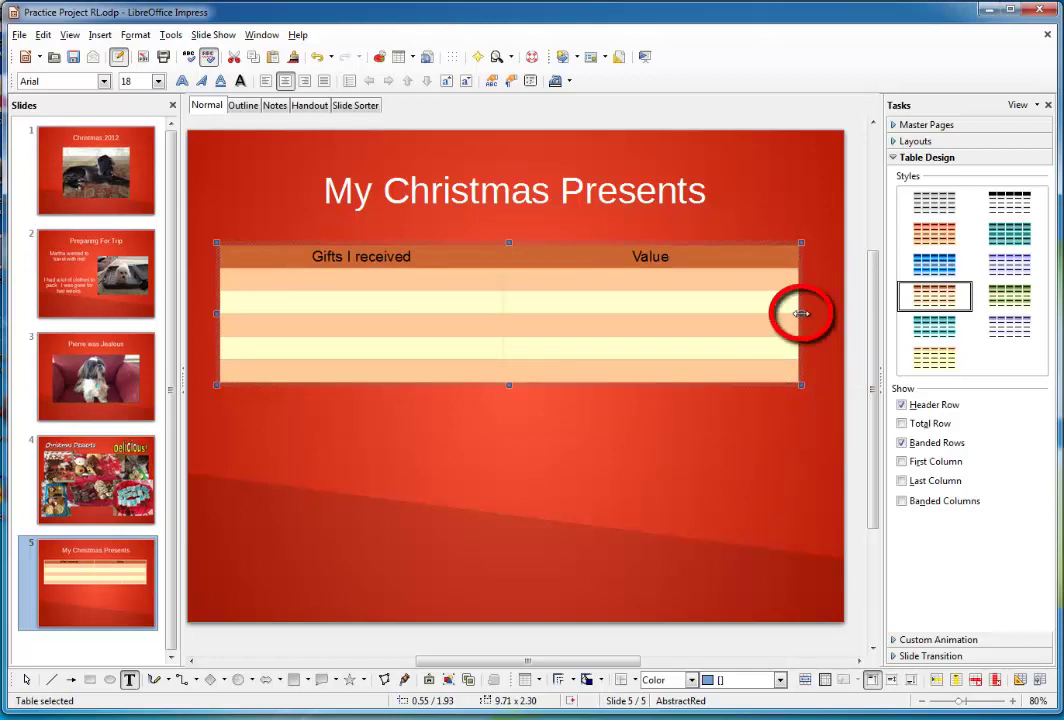
pyautogui.moveTo(801, 313); pyautogui.dragTo(572, 314)
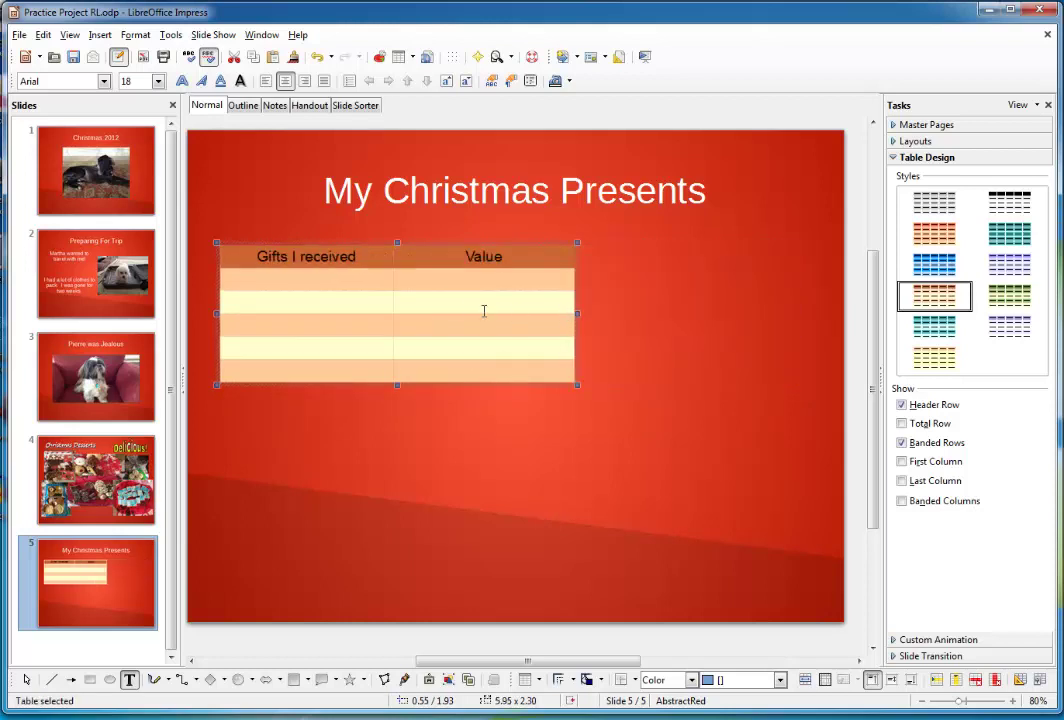
# Widen the "Gifts I received" column and extend the table's outer edge to make the table about 8.85 wide.
pyautogui.click(393, 306)
pyautogui.moveTo(399, 306); pyautogui.dragTo(655, 304)
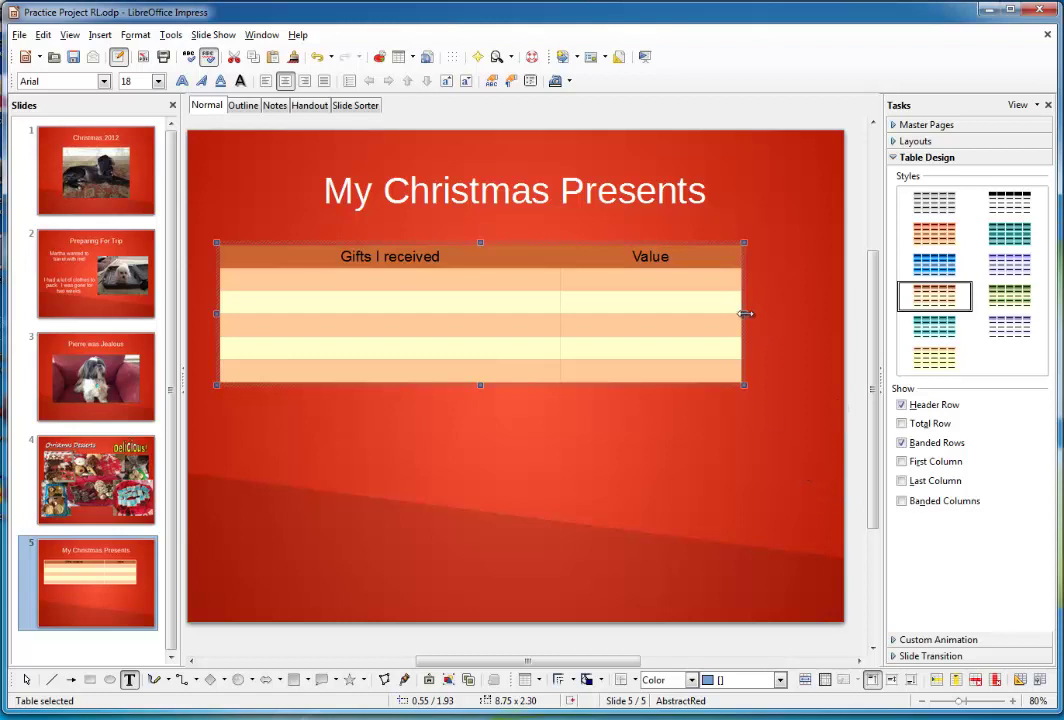
pyautogui.moveTo(745, 314); pyautogui.dragTo(751, 313)
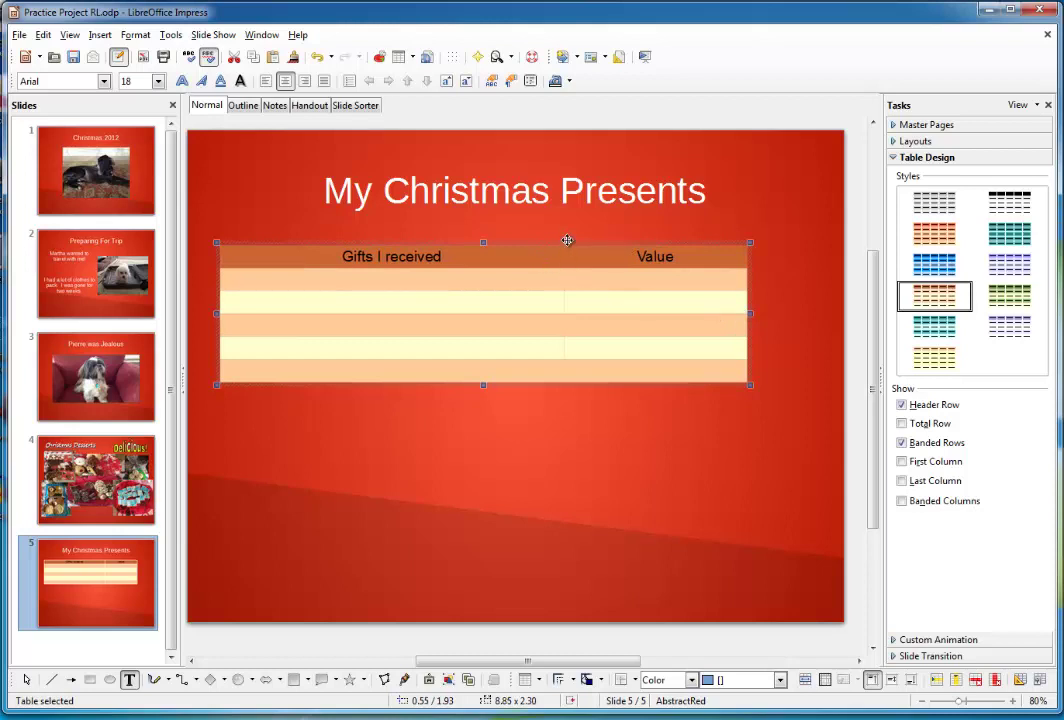
# Enlarge the table to about 8.93 x 3.02 and move it lower on the slide to about 1.25 / 2.85.
pyautogui.moveTo(567, 243); pyautogui.dragTo(597, 247)
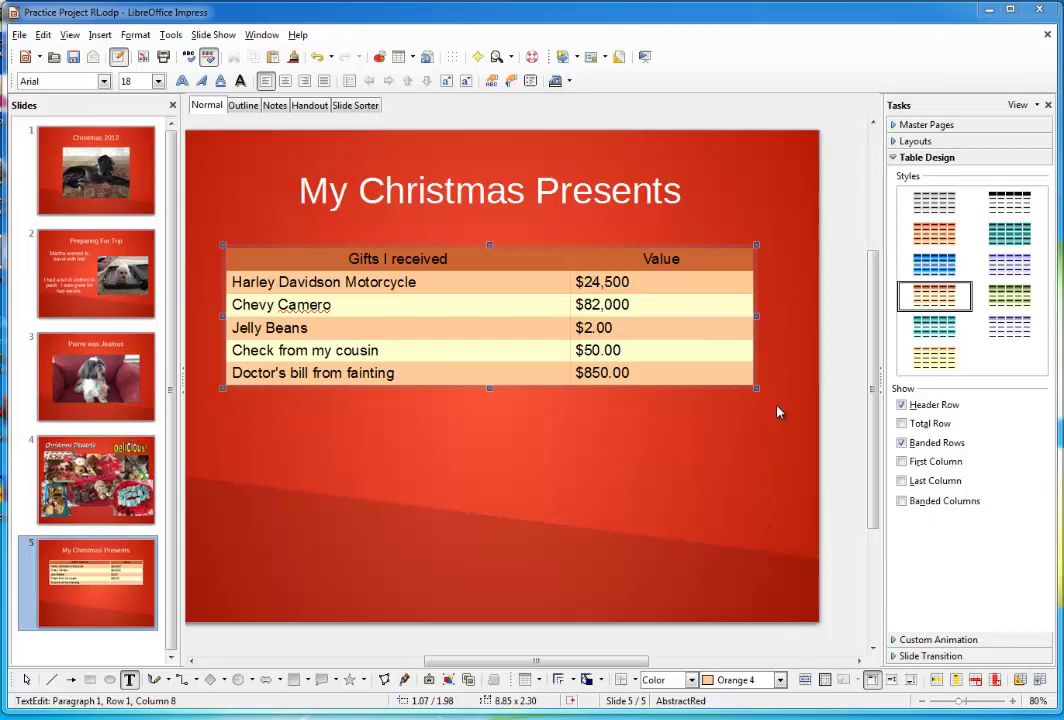
pyautogui.moveTo(757, 388); pyautogui.dragTo(757, 428)
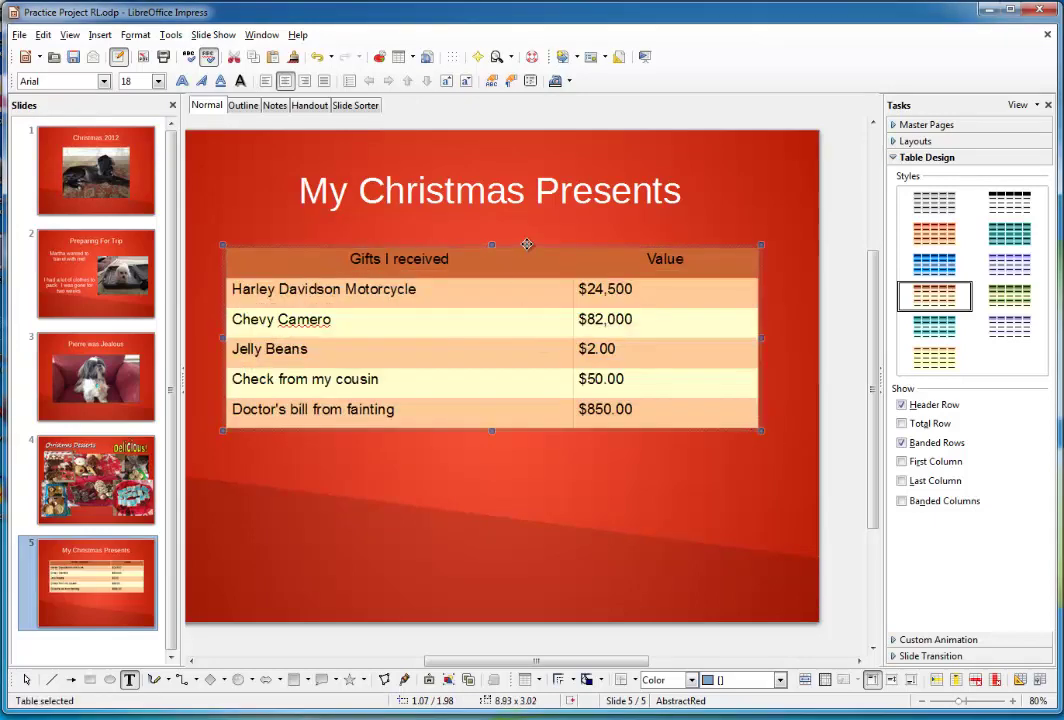
pyautogui.moveTo(527, 245); pyautogui.dragTo(535, 296)
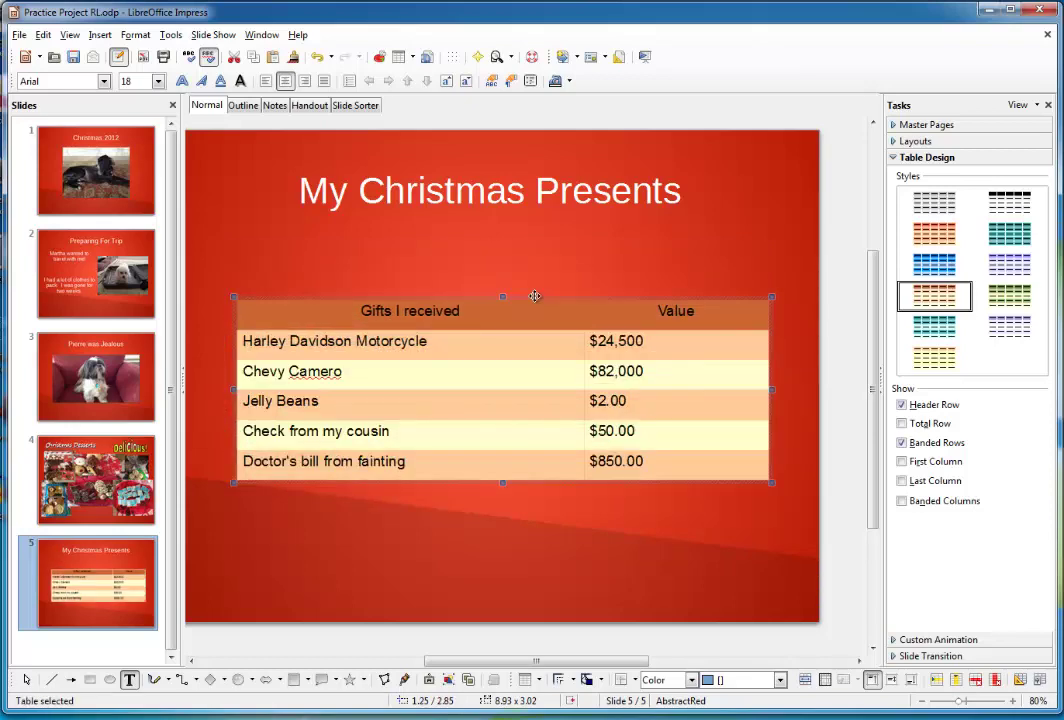